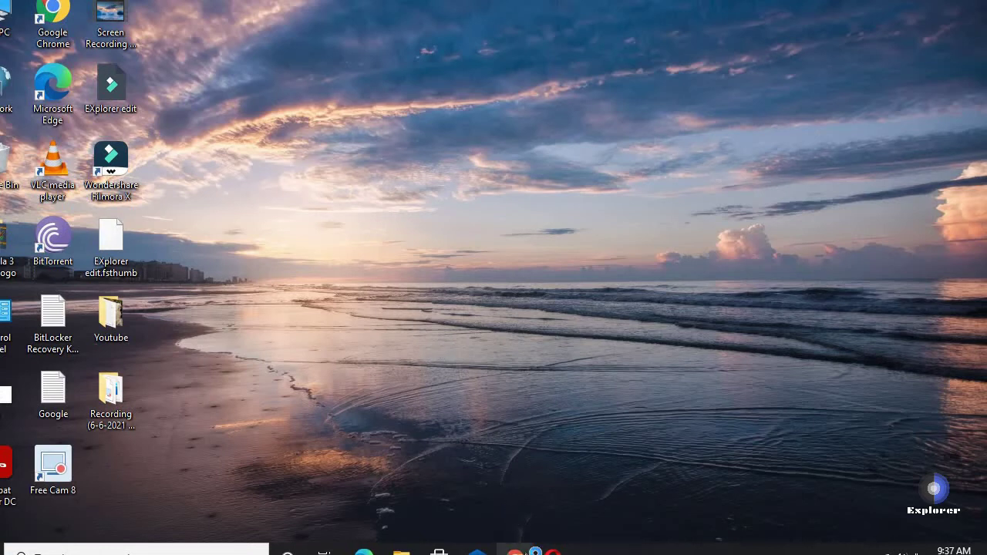
# - Switch to Google Chrome and load the getintopc.com website
pyautogui.click(531, 549)
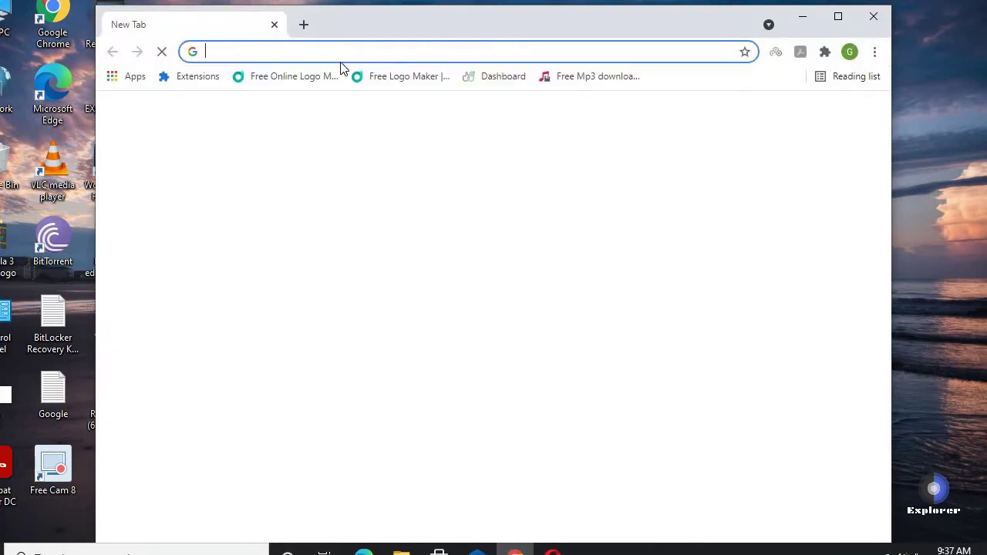
pyautogui.click(357, 51)
pyautogui.write('g')
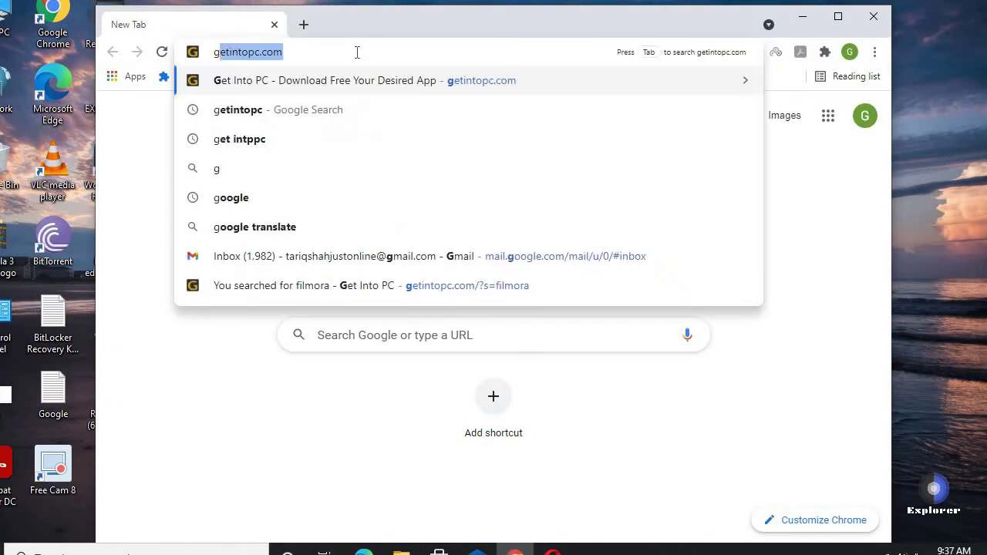
pyautogui.write('etinto')
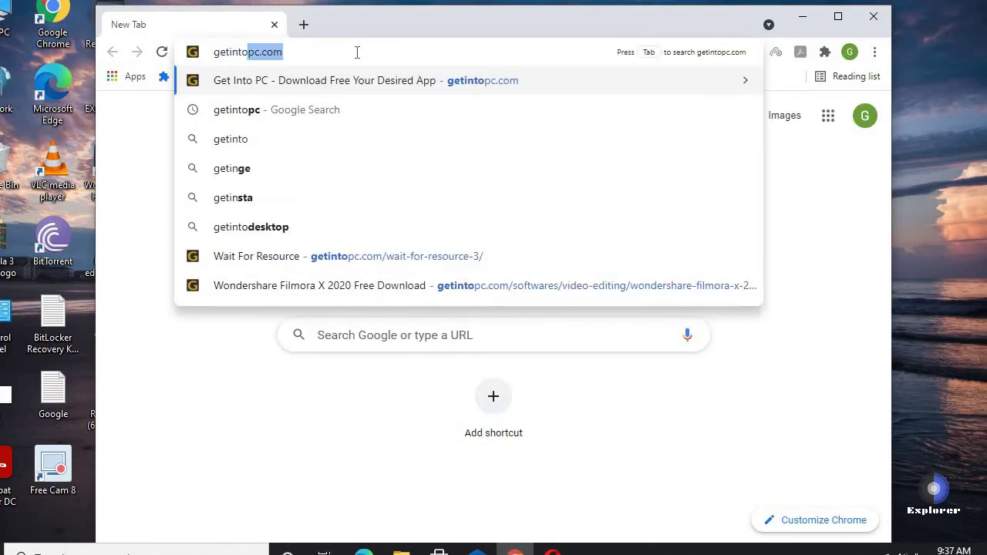
pyautogui.press('Return')
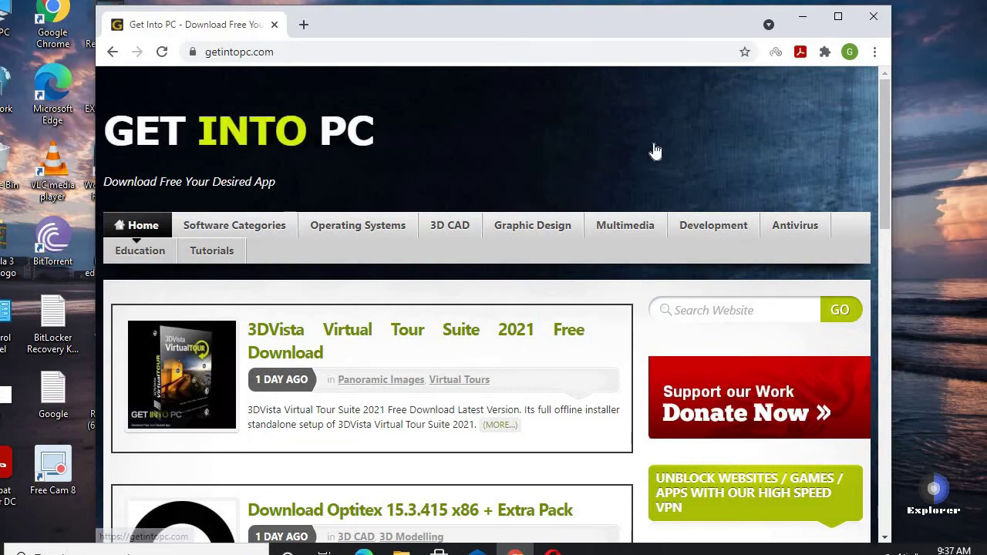
# - Search the Get Into PC website for "filmora"
pyautogui.click(686, 310)
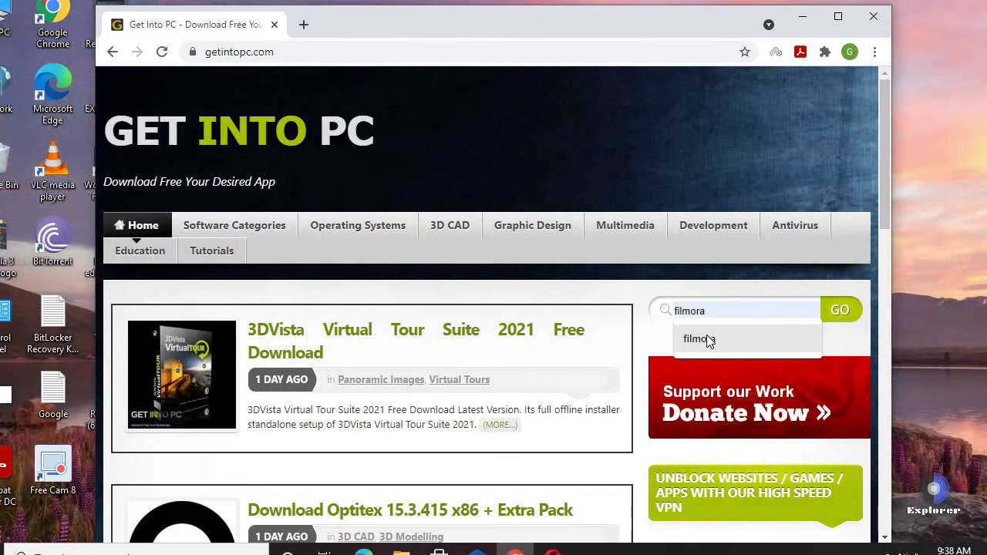
pyautogui.click(706, 338)
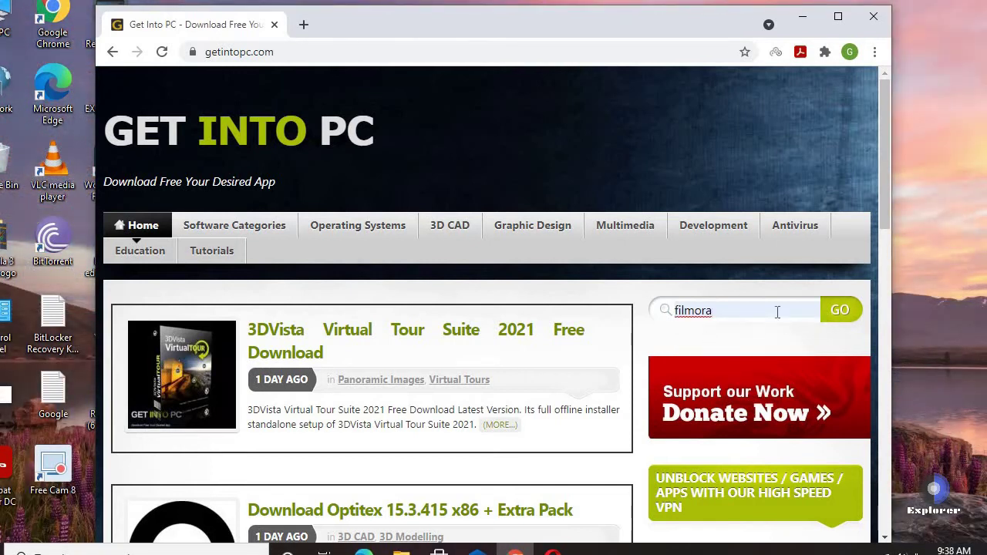
pyautogui.click(830, 310)
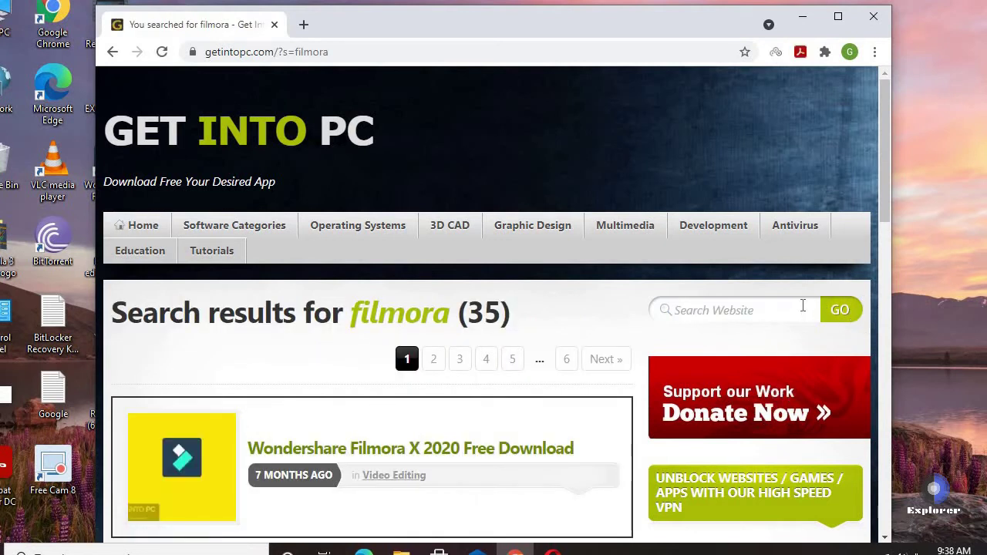
# - Open the Wondershare Filmora X 2020 Free Download page from the search results
pyautogui.scroll(-2, 646, 355)
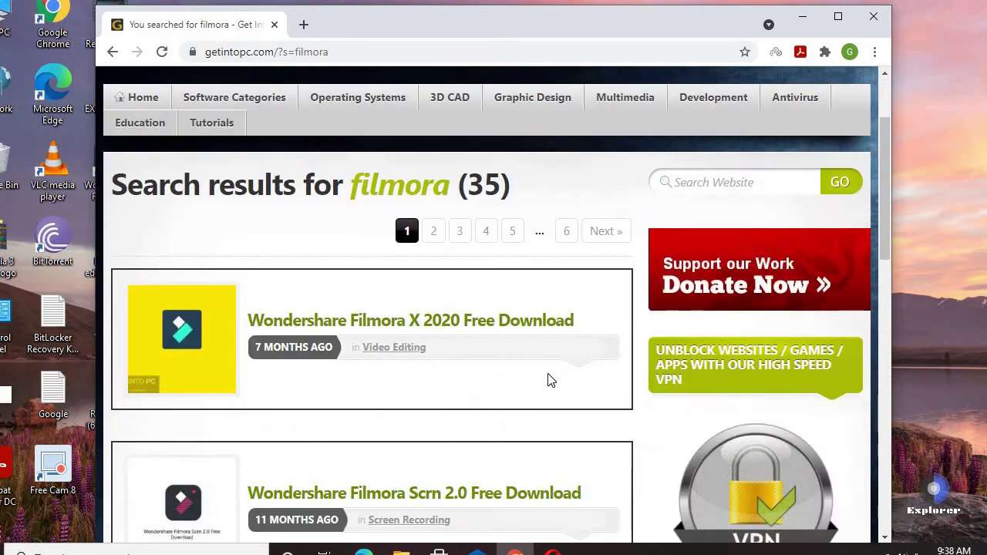
pyautogui.scroll(-4, 537, 362)
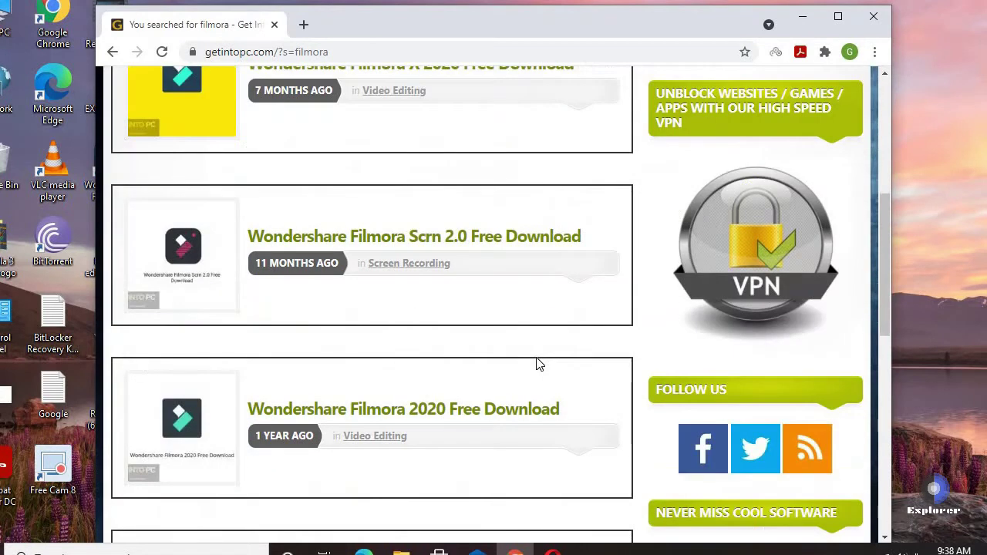
pyautogui.scroll(2, 431, 310)
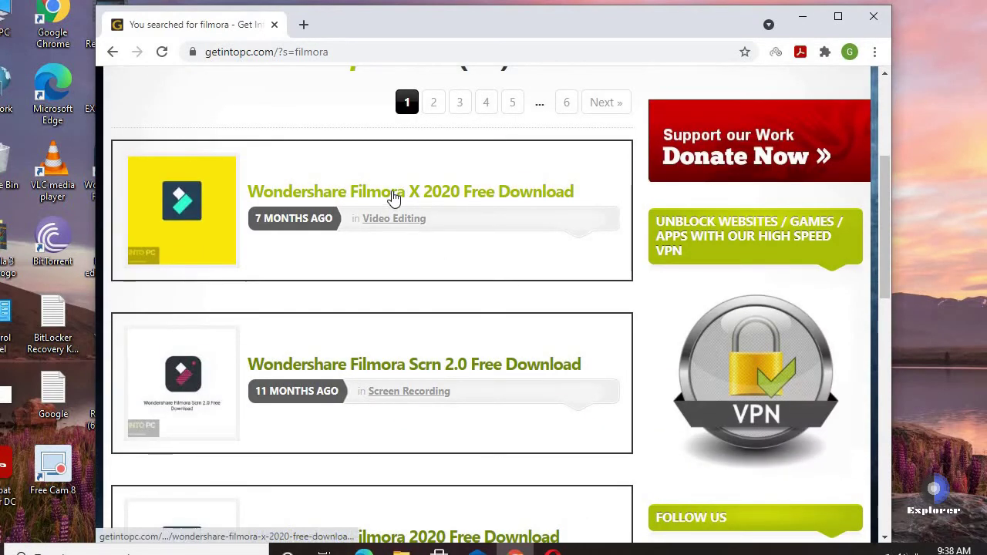
pyautogui.click(392, 198)
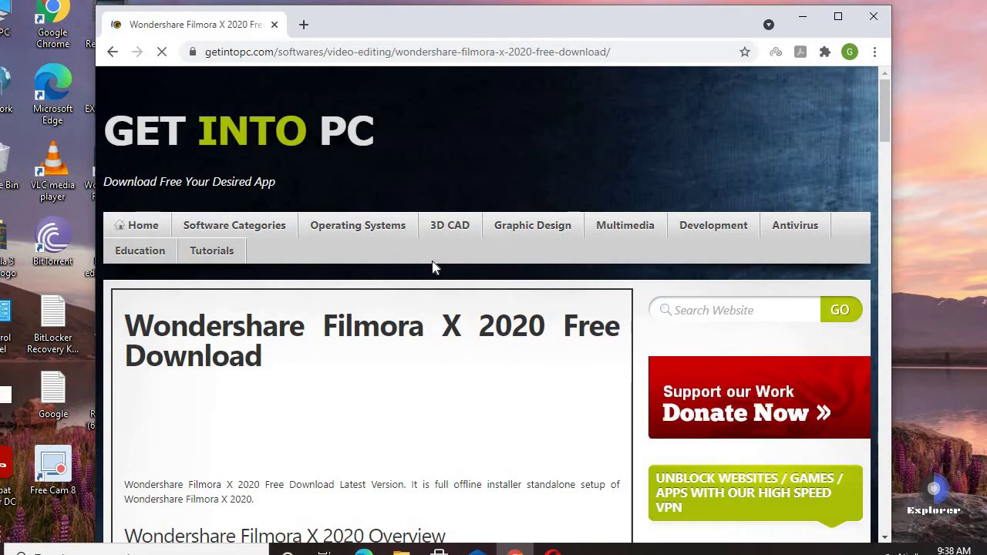
# - Find the download section of the Filmora X 2020 page and highlight the archive password beneath the download link
pyautogui.scroll(-2, 432, 267)
pyautogui.scroll(-12, 432, 266)
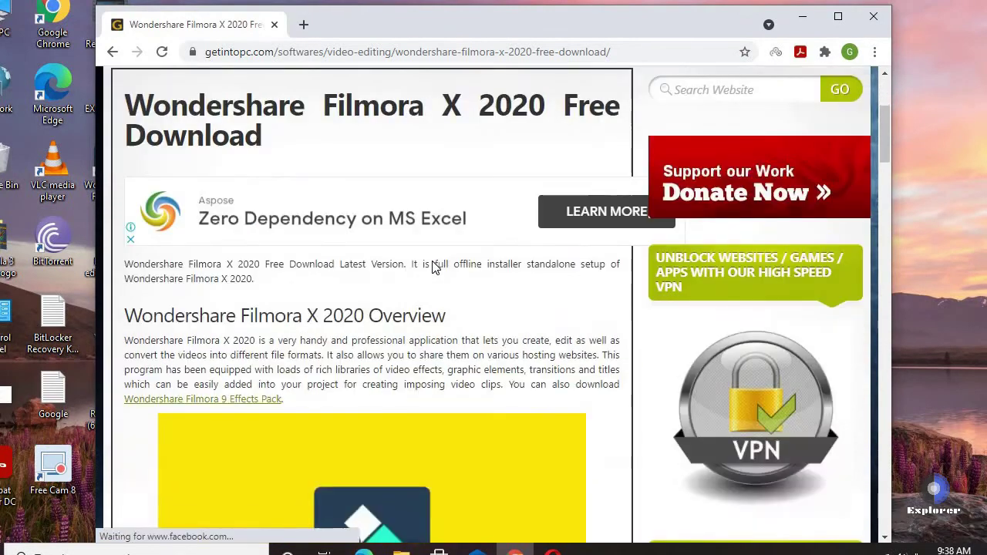
pyautogui.scroll(4, 433, 266)
pyautogui.scroll(-20, 433, 266)
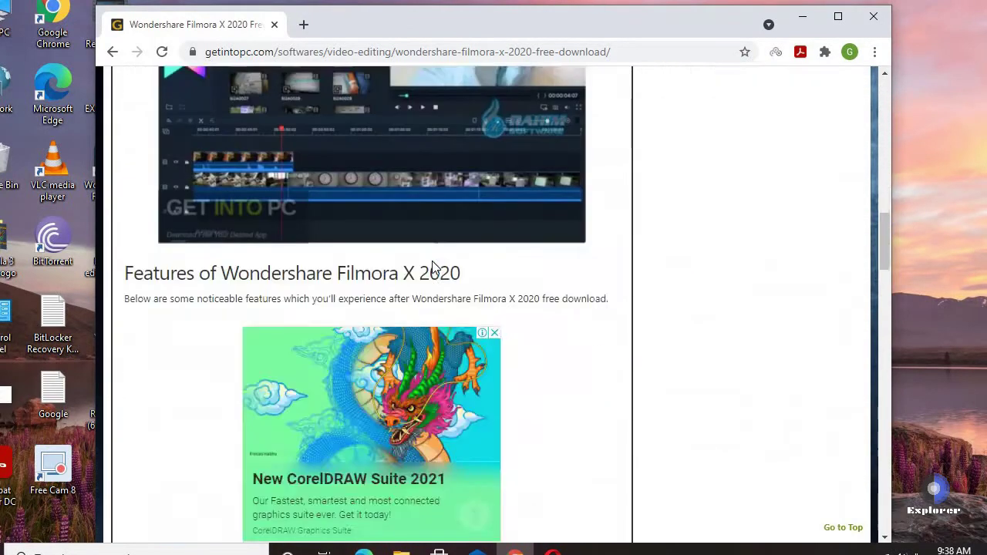
pyautogui.scroll(-6, 433, 266)
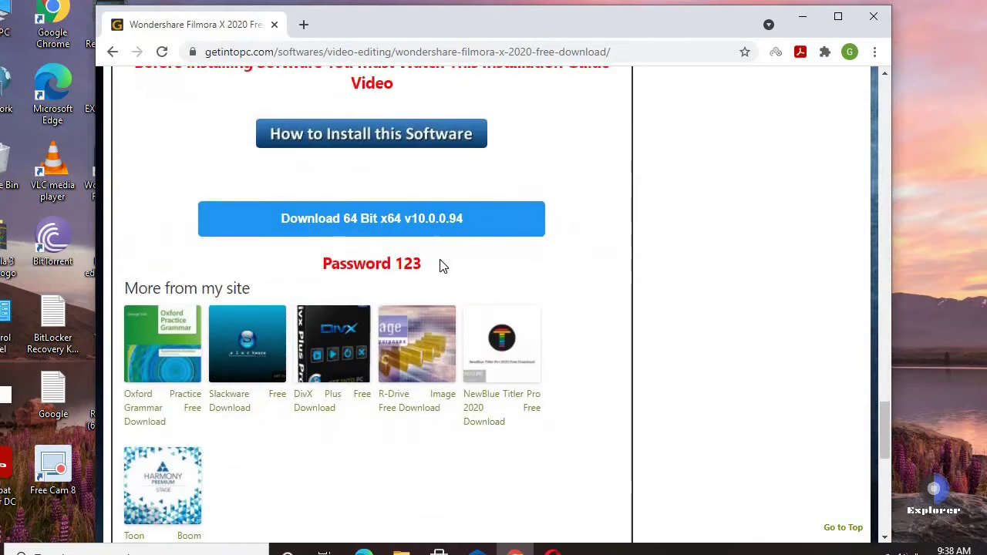
pyautogui.moveTo(423, 265); pyautogui.dragTo(397, 264)
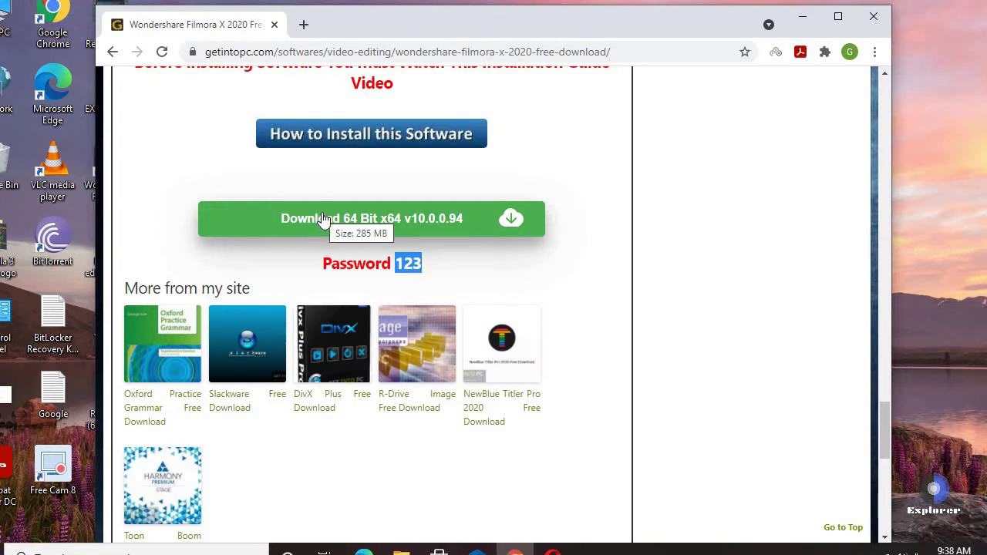
# - Request the 64 Bit x64 v10.0.0.94 download and go down the resource waiting page
pyautogui.rightClick(297, 226)
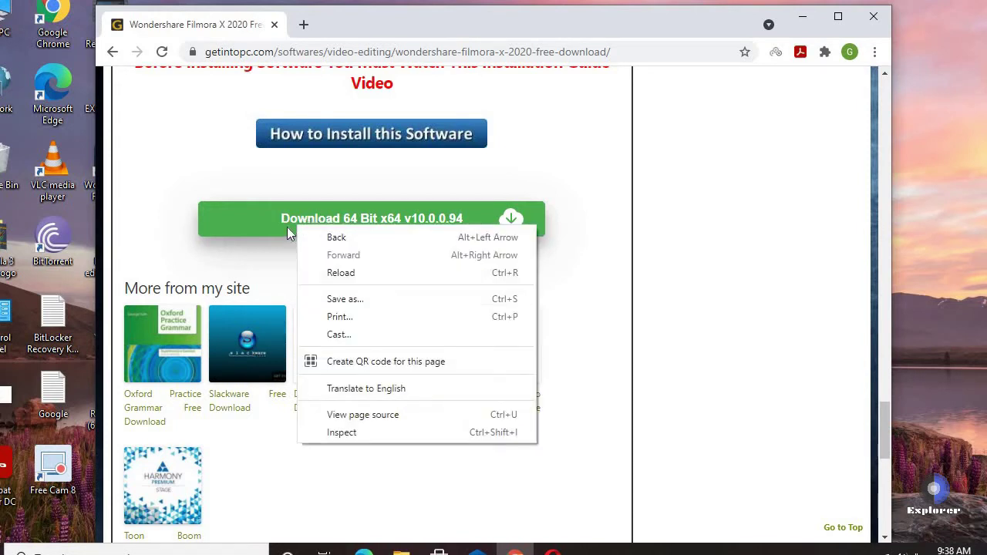
pyautogui.click(255, 216)
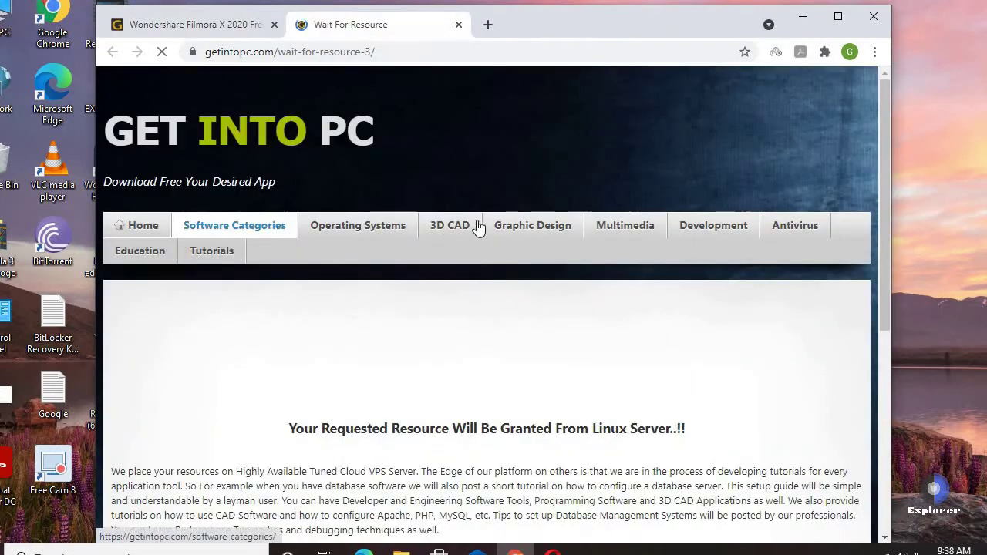
pyautogui.scroll(-5, 483, 231)
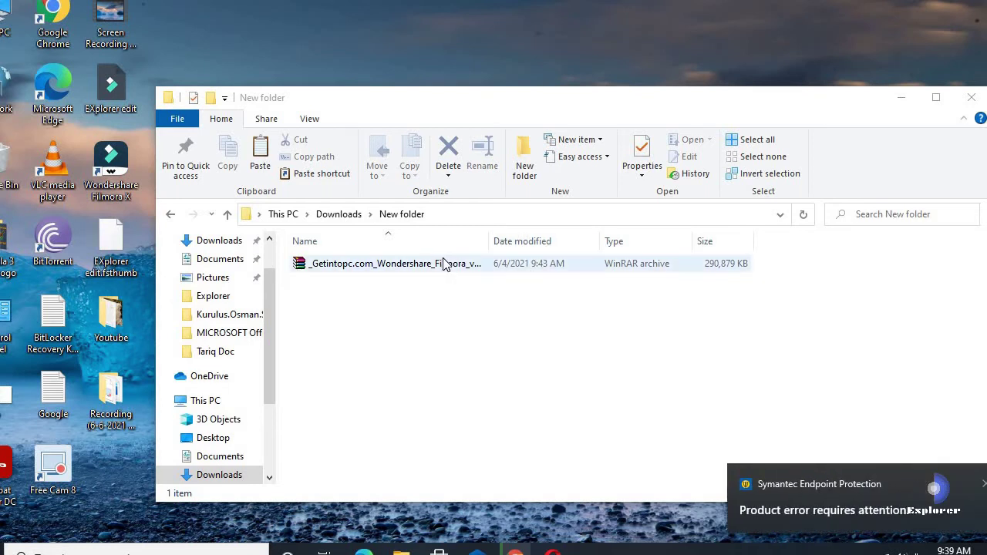
# - Extract the downloaded Wondershare Filmora archive into its current folder, entering the archive password
pyautogui.rightClick(397, 264)
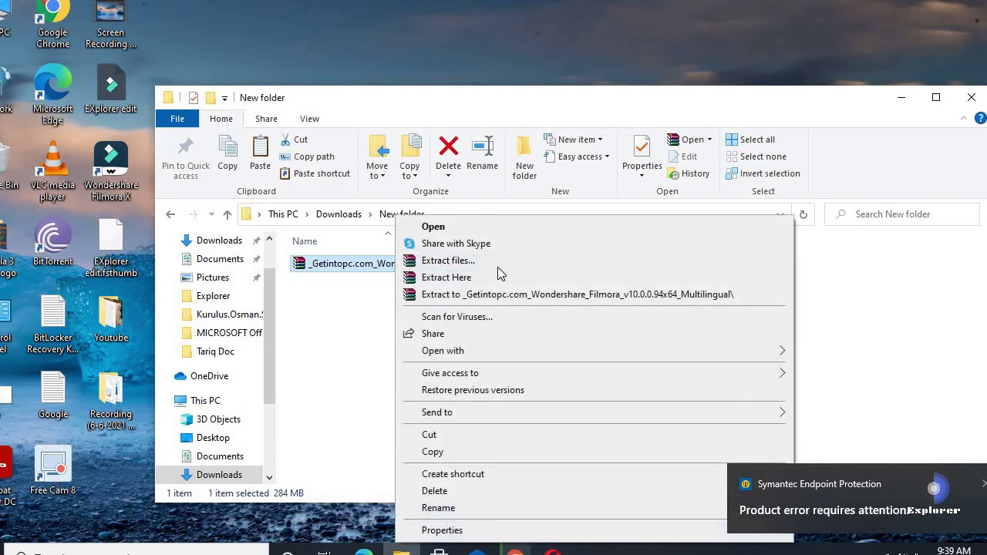
pyautogui.click(451, 280)
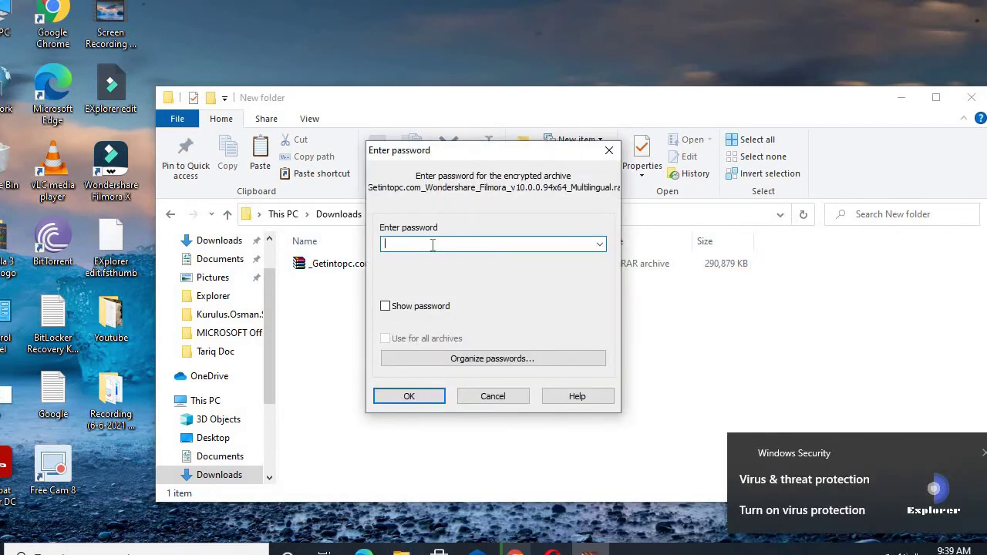
pyautogui.write('123')
pyautogui.click(400, 403)
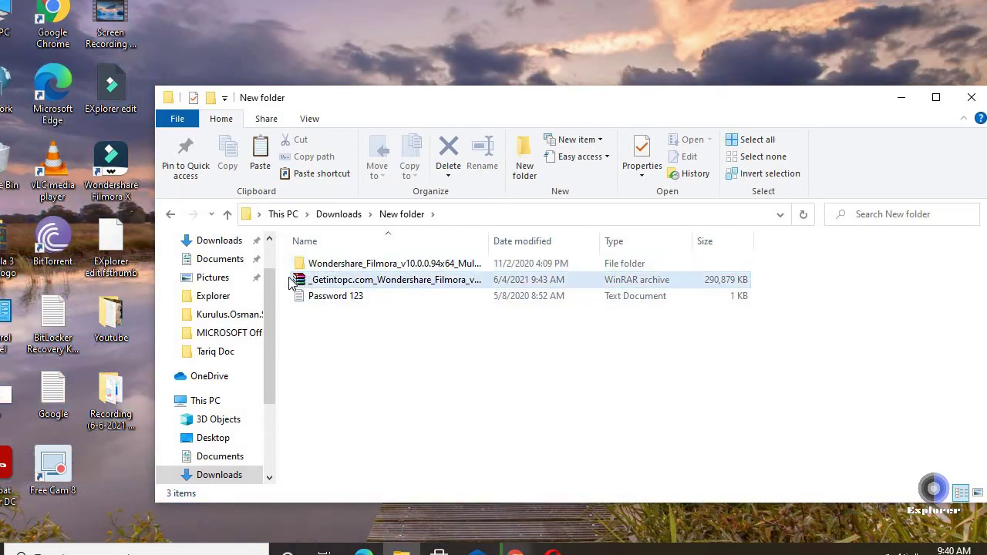
# - Open the extracted Wondershare_Filmora_v10.0.0.94x64_Multilingual folder and run filmora_64bit_full846 as administrator
pyautogui.doubleClick(347, 264)
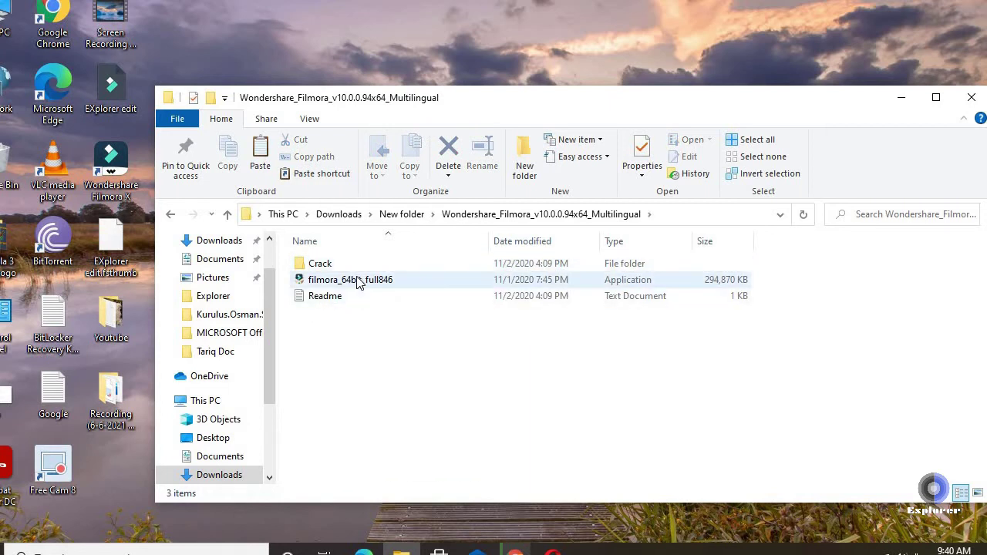
pyautogui.click(327, 282)
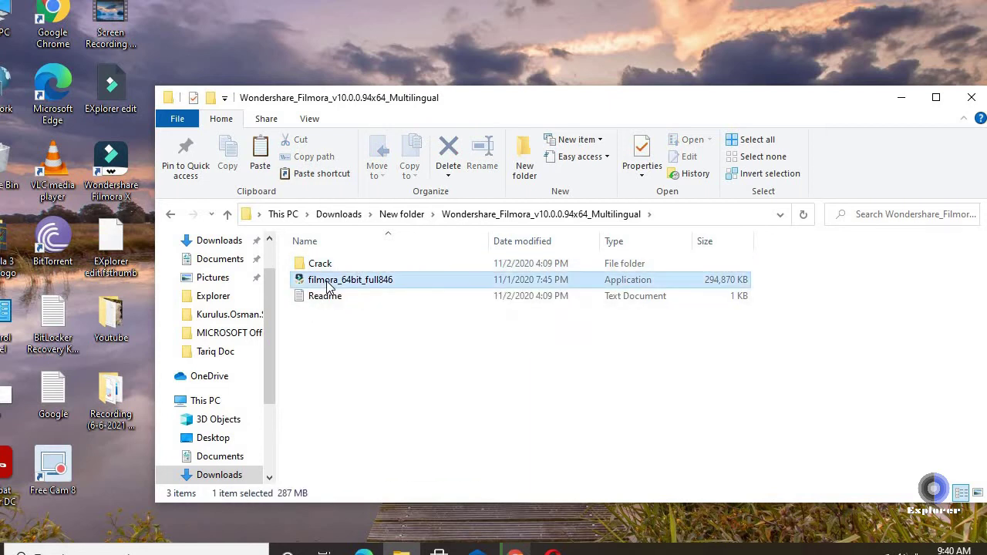
pyautogui.rightClick(326, 285)
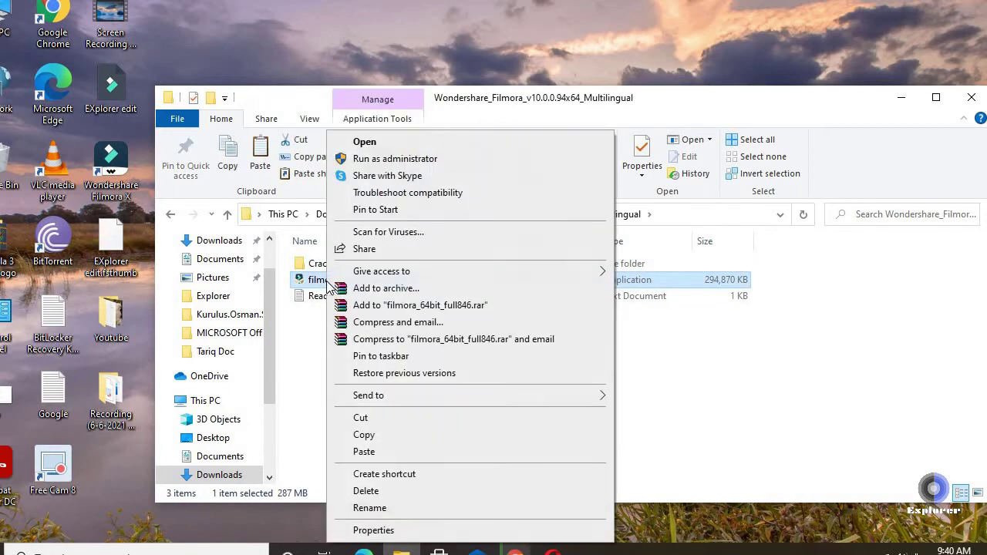
pyautogui.click(444, 160)
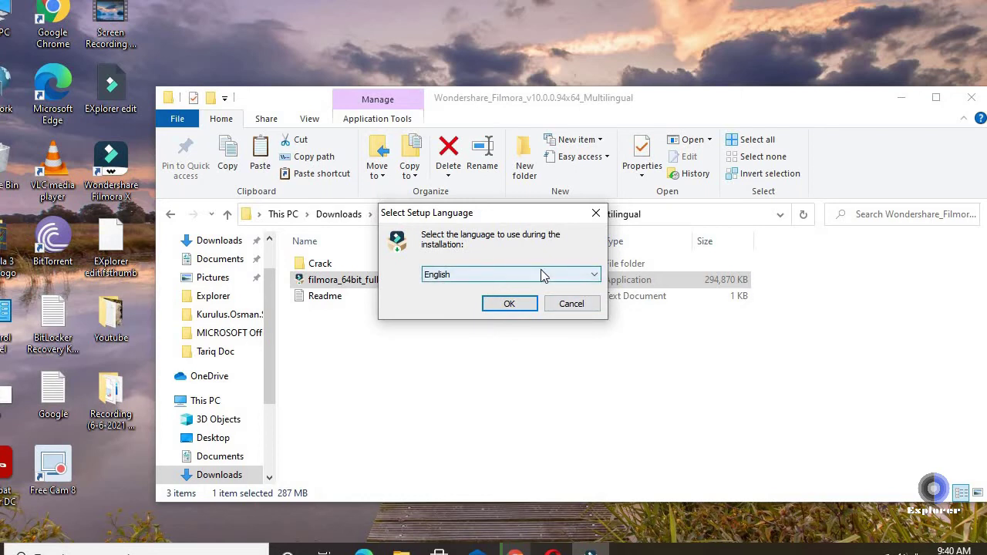
# - Choose English as the setup language and decline removing the version already on the computer
pyautogui.click(554, 277)
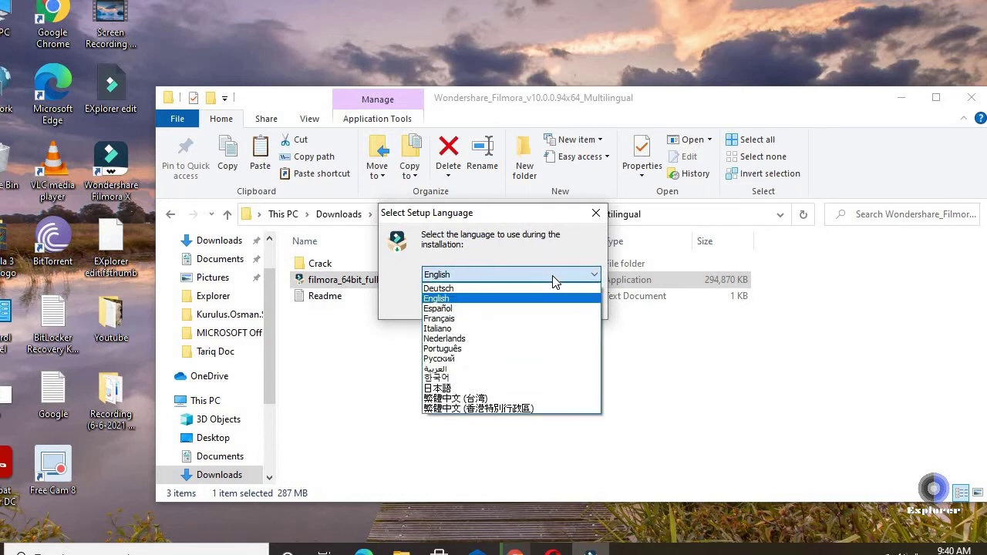
pyautogui.click(476, 298)
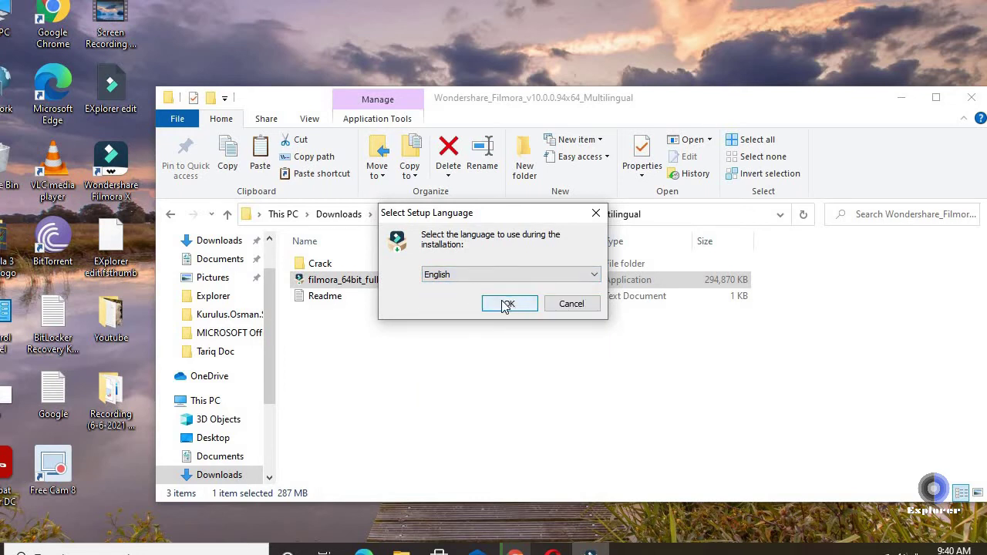
pyautogui.click(505, 306)
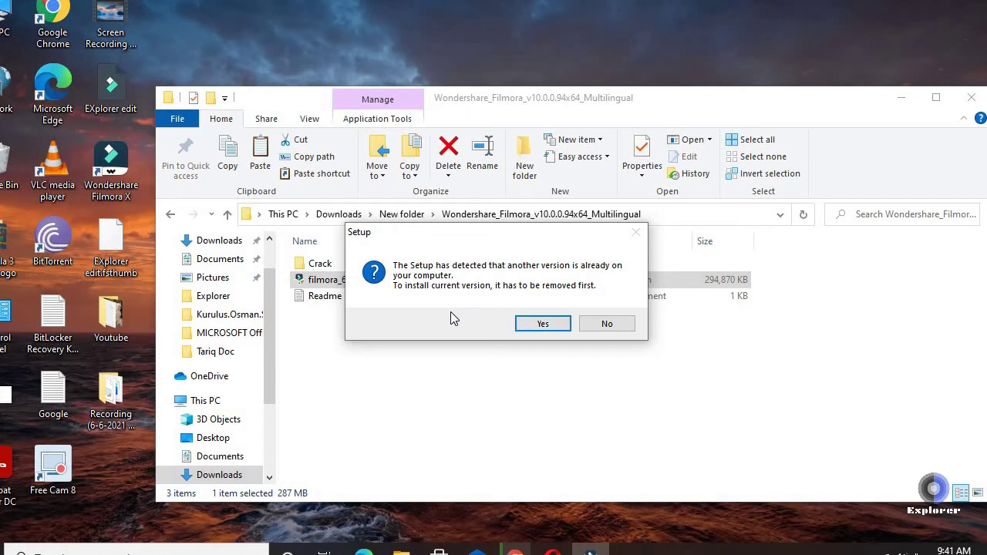
pyautogui.click(607, 324)
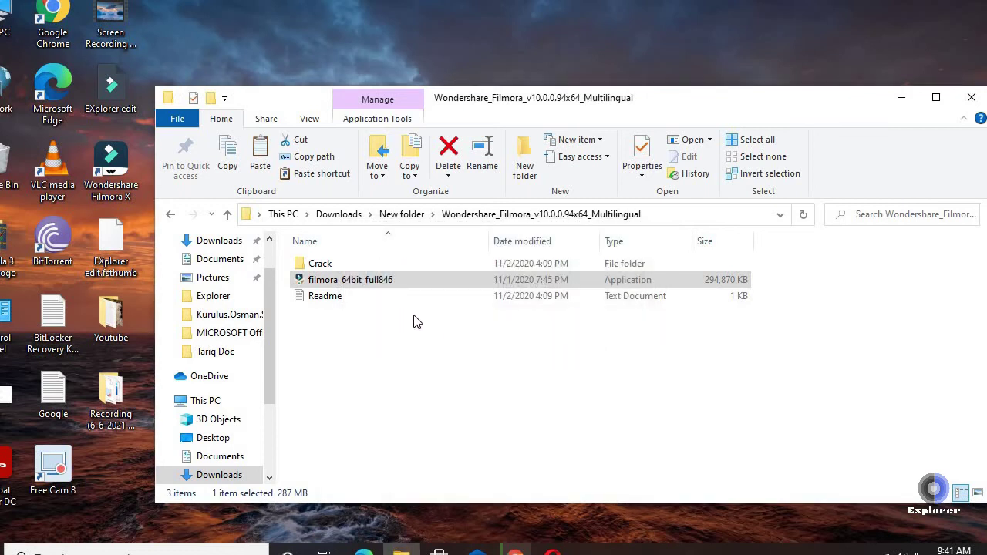
# - Copy LRePacks.dll, Wondershare Filmora X and WsAP-Filmora.dll from the Crack folder
pyautogui.doubleClick(316, 262)
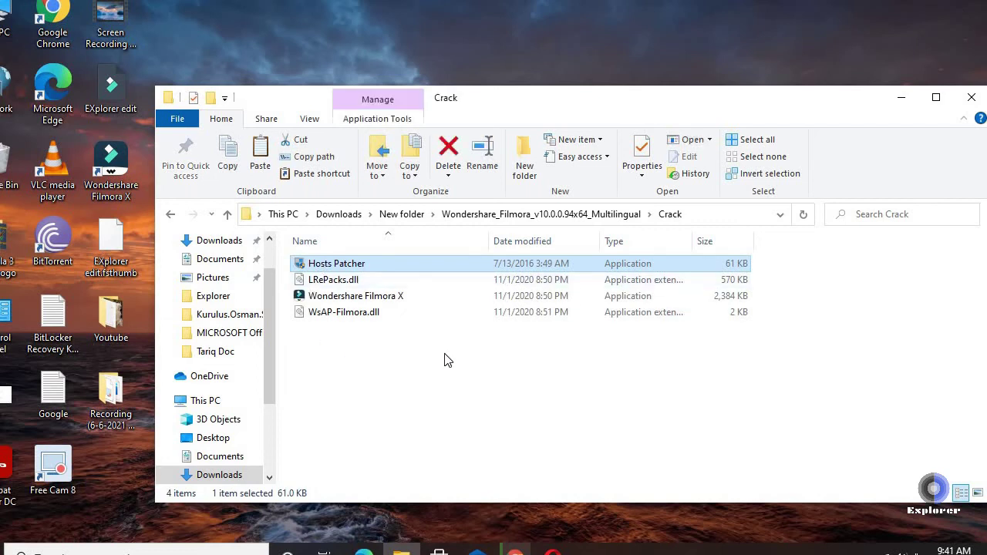
pyautogui.moveTo(286, 274); pyautogui.dragTo(369, 323)
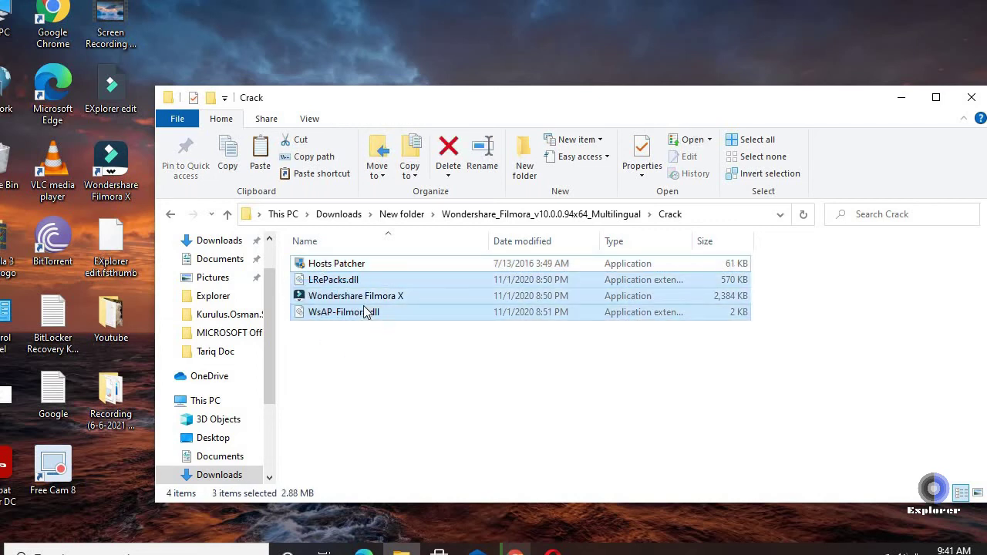
pyautogui.rightClick(363, 305)
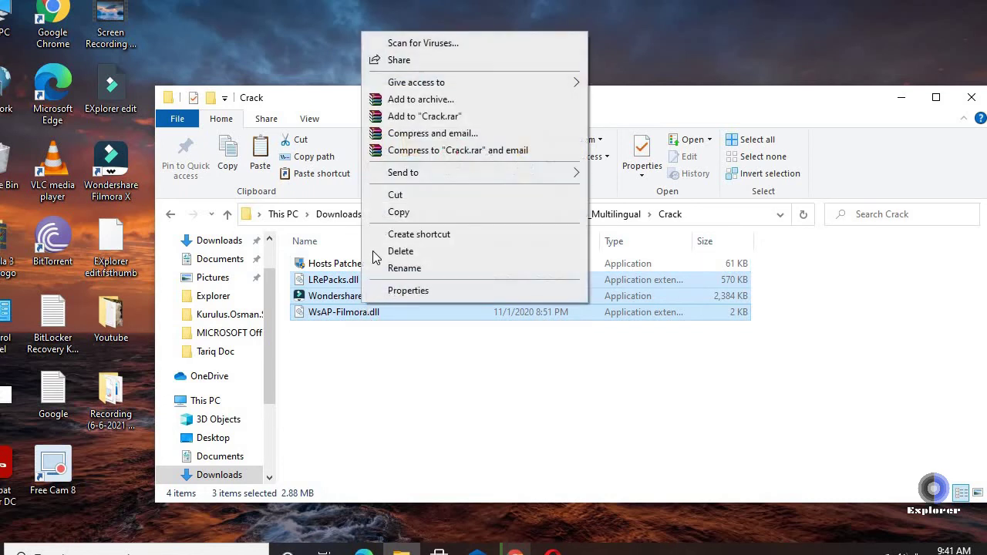
pyautogui.click(397, 212)
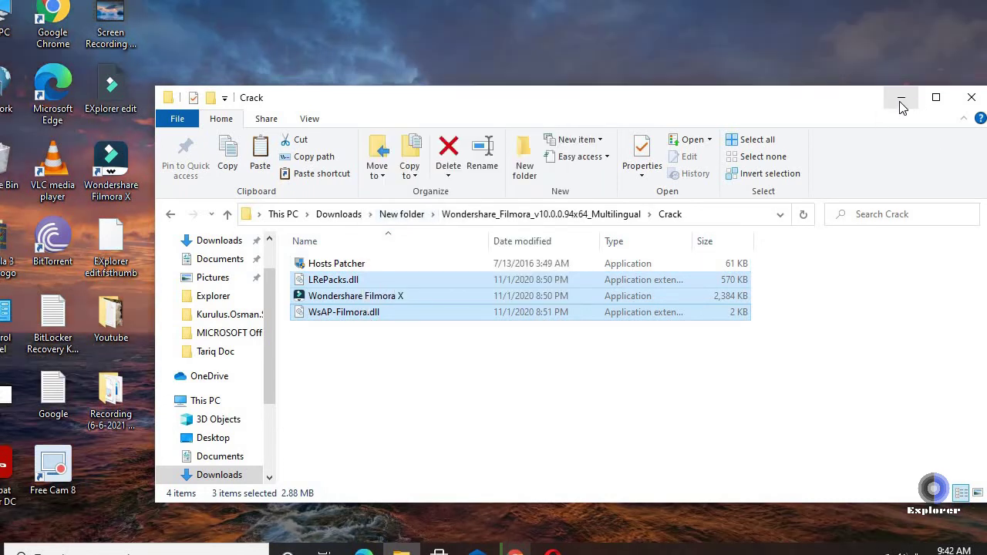
# - Minimize the Crack folder window and open the Wondershare Filmora folder under Program Files\Wondershare on Local Disk (C:)
pyautogui.click(901, 100)
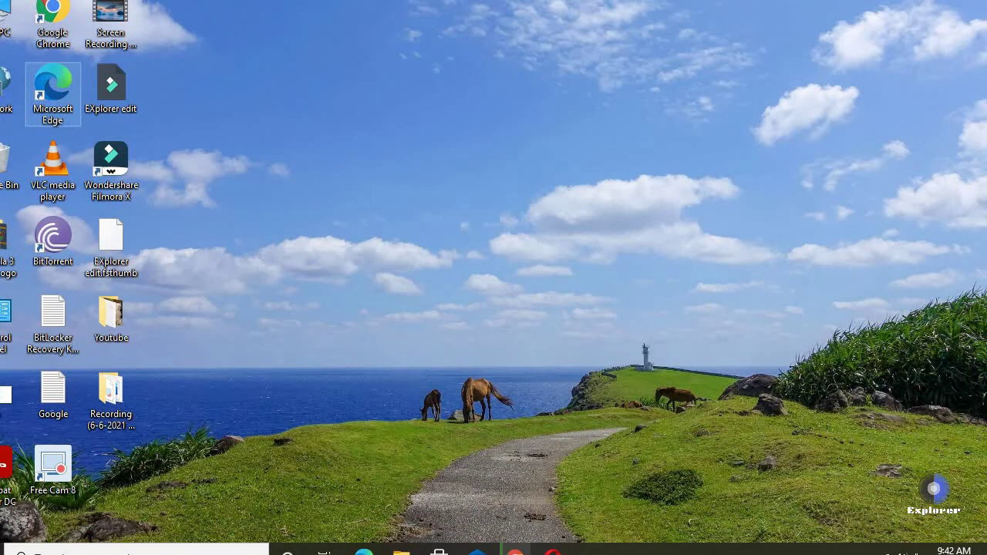
pyautogui.doubleClick(4, 29)
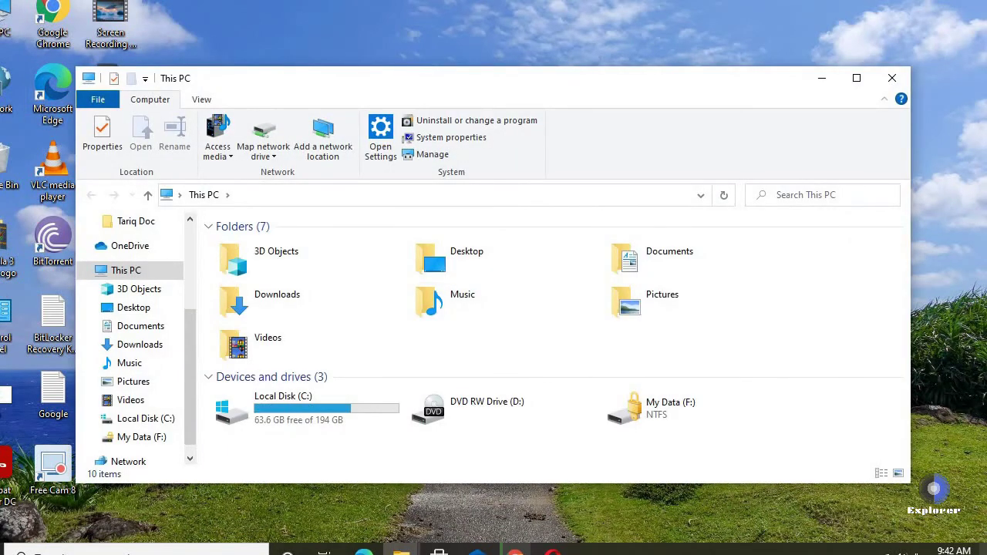
pyautogui.doubleClick(335, 411)
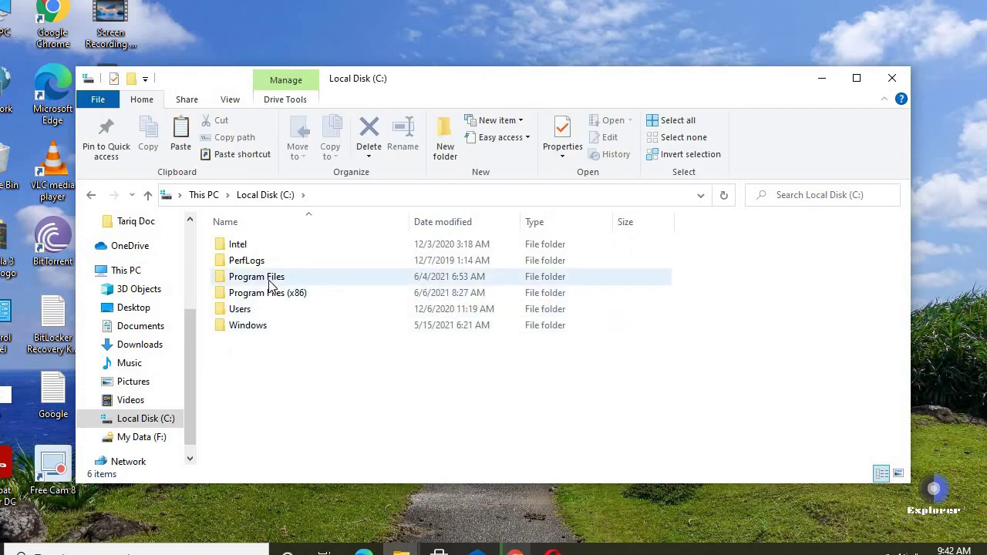
pyautogui.doubleClick(270, 284)
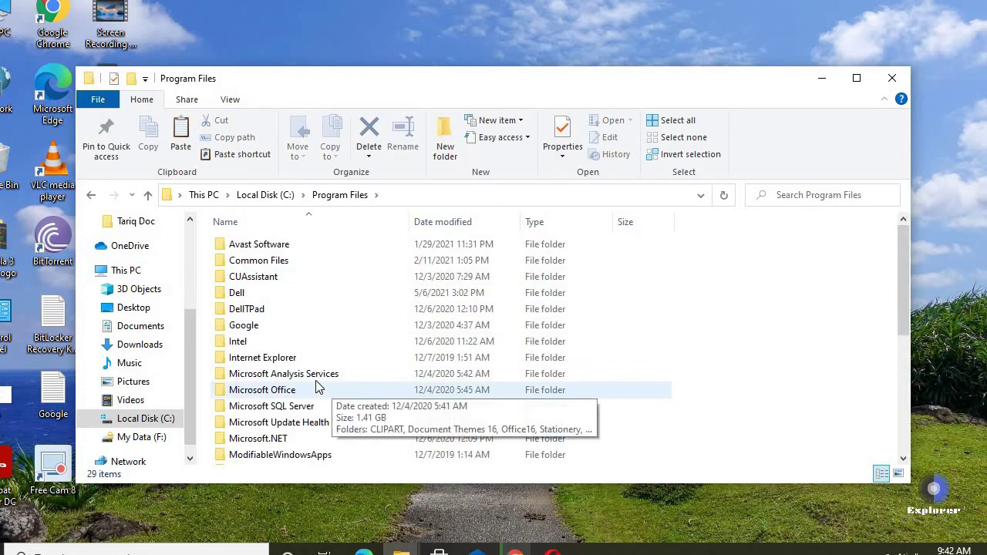
pyautogui.click(316, 379)
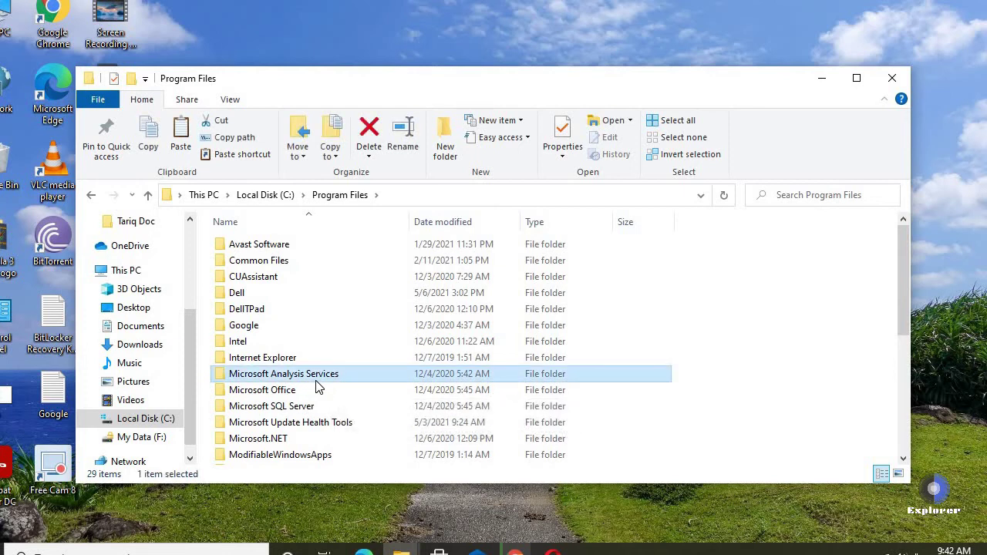
pyautogui.scroll(-5, 317, 385)
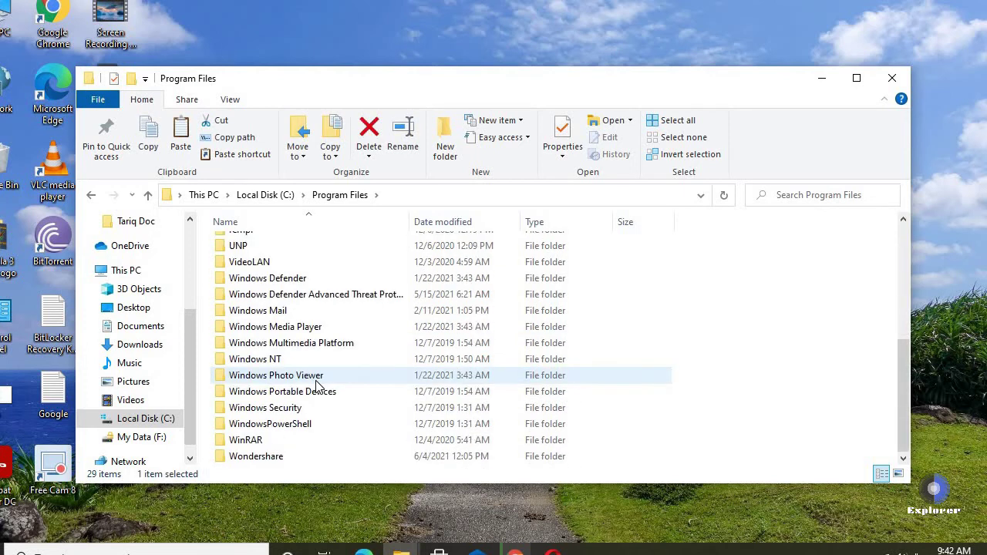
pyautogui.doubleClick(263, 457)
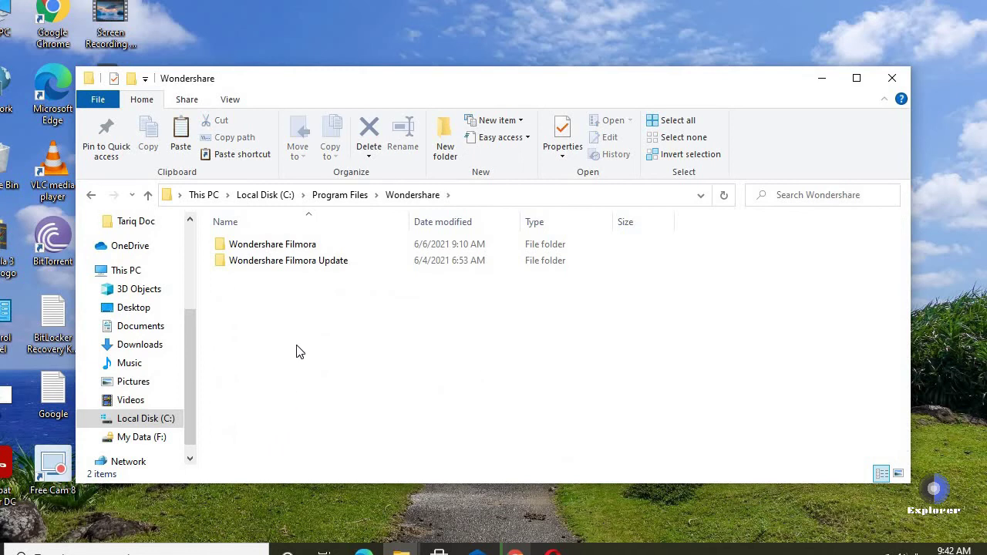
pyautogui.doubleClick(268, 245)
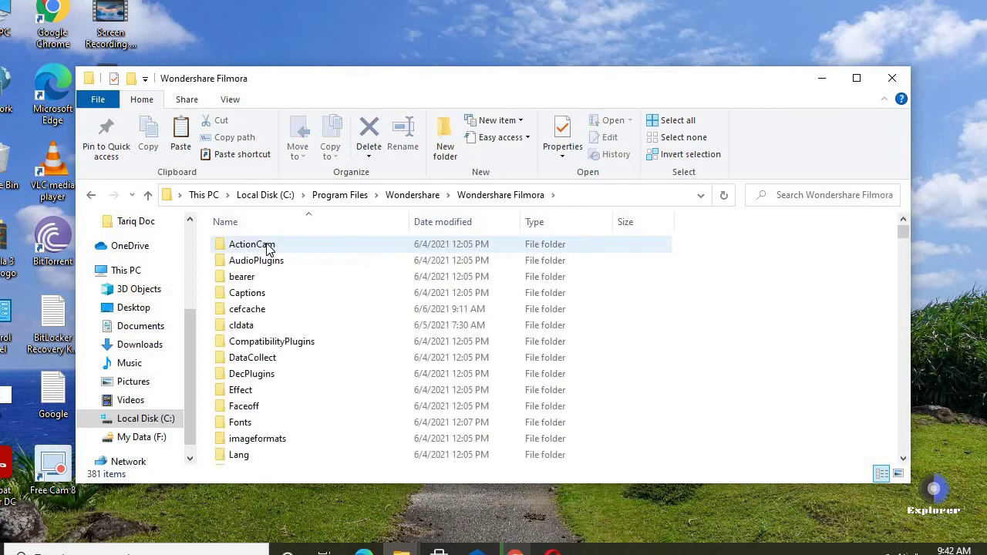
# - Try to paste the copied Crack files into the Wondershare Filmora folder, replacing the same-named files, and minimize the folder window
pyautogui.scroll(-2, 315, 390)
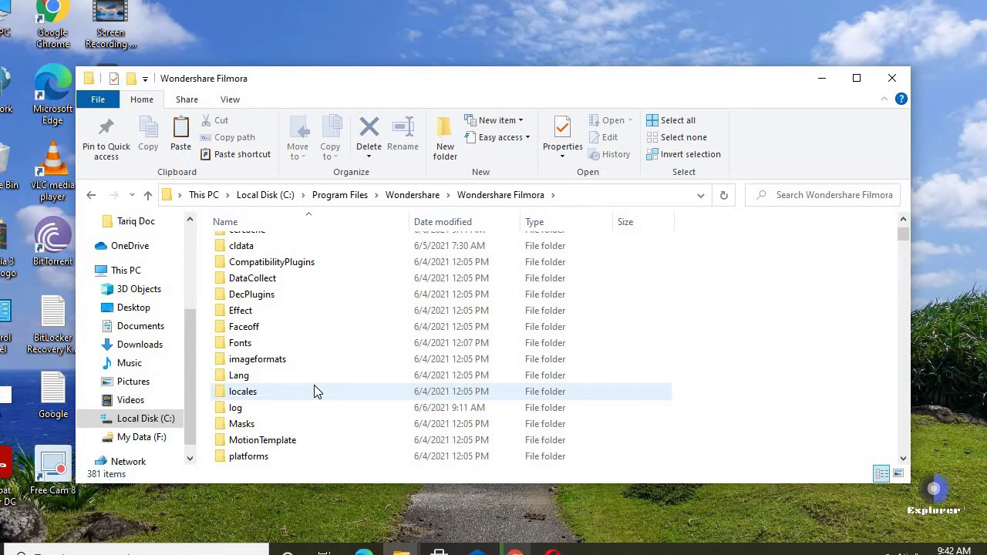
pyautogui.hotkey('ctrl', 'v')
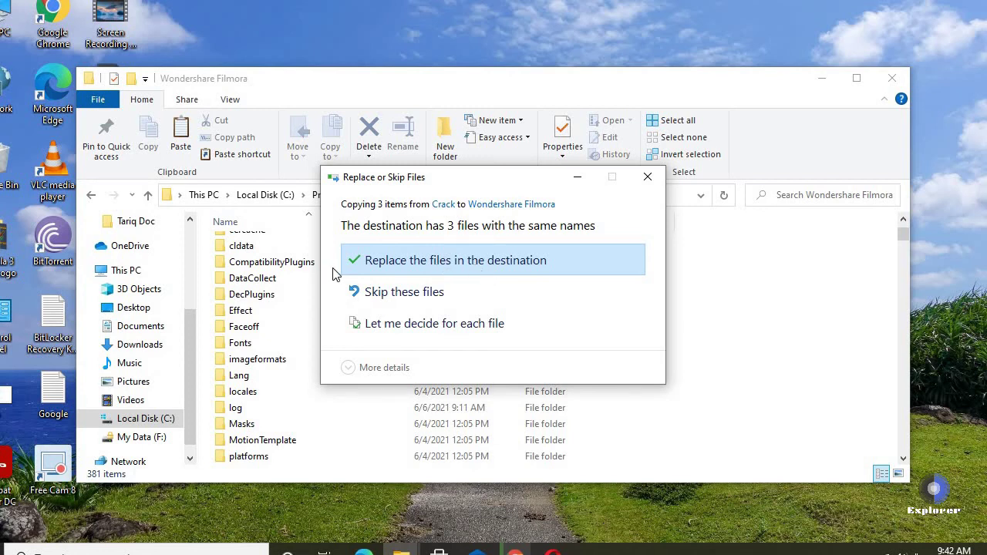
pyautogui.click(553, 257)
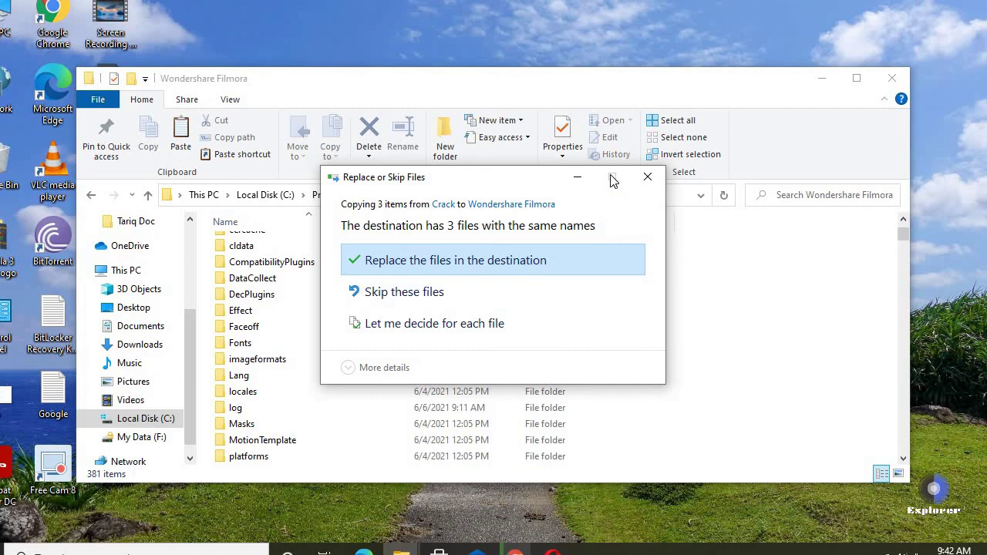
pyautogui.click(820, 78)
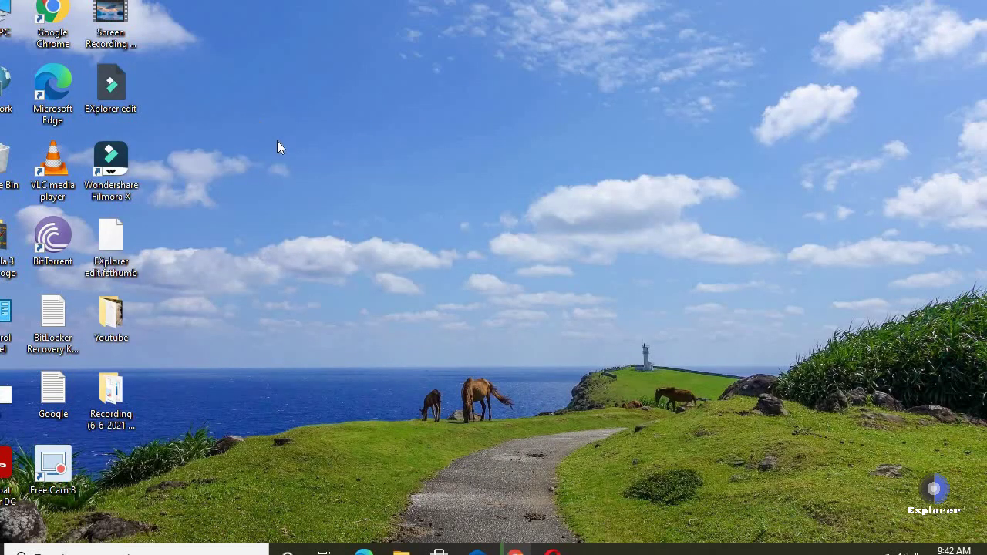